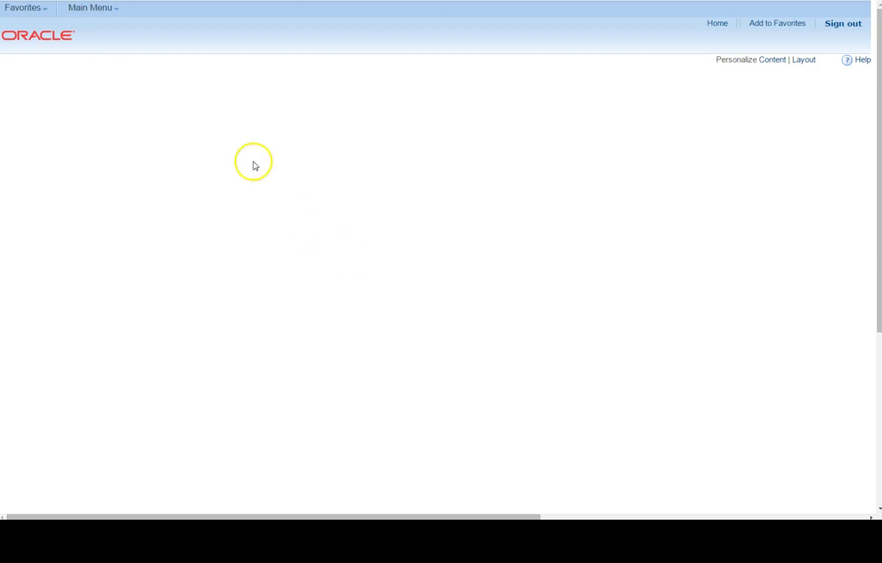
Step: Open the HR5 - Department Budget Table favorite and search for existing budgets with position number 10072315
click(26, 7)
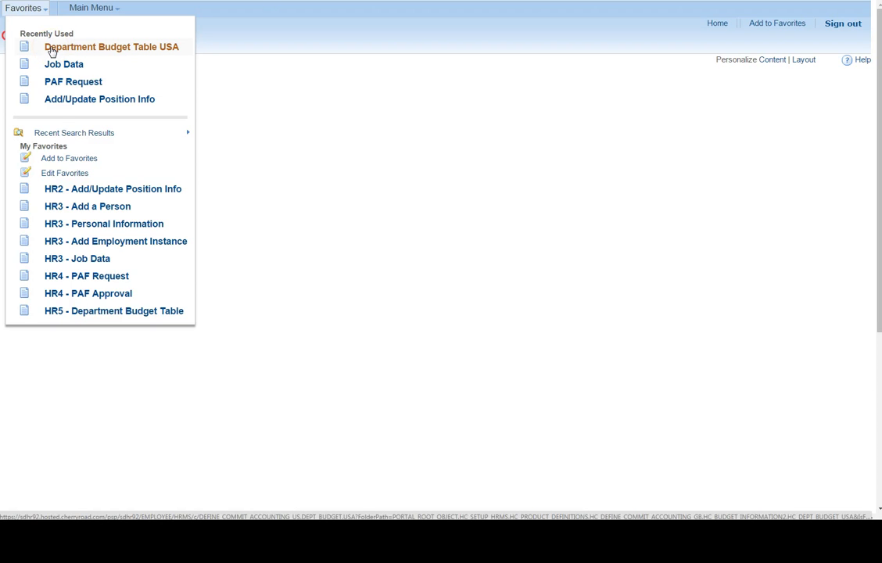
click(94, 311)
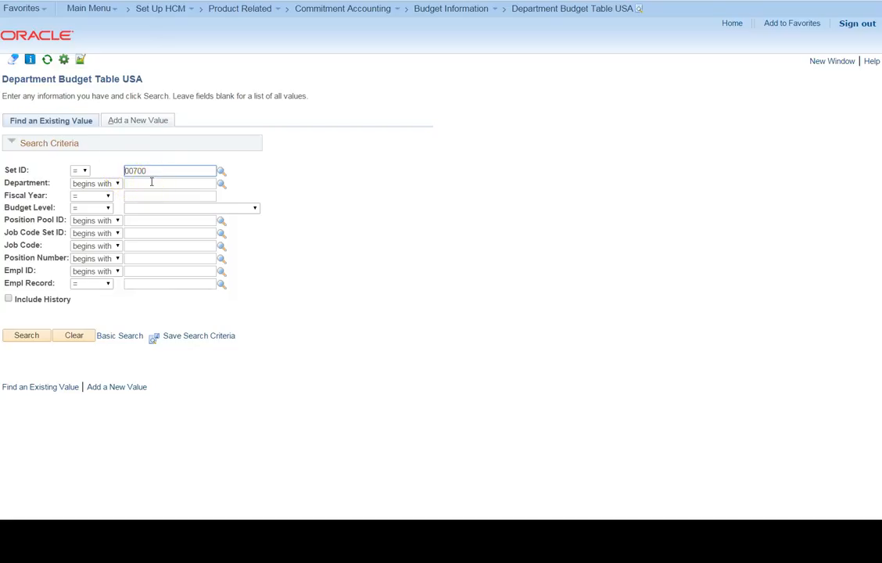
click(153, 258)
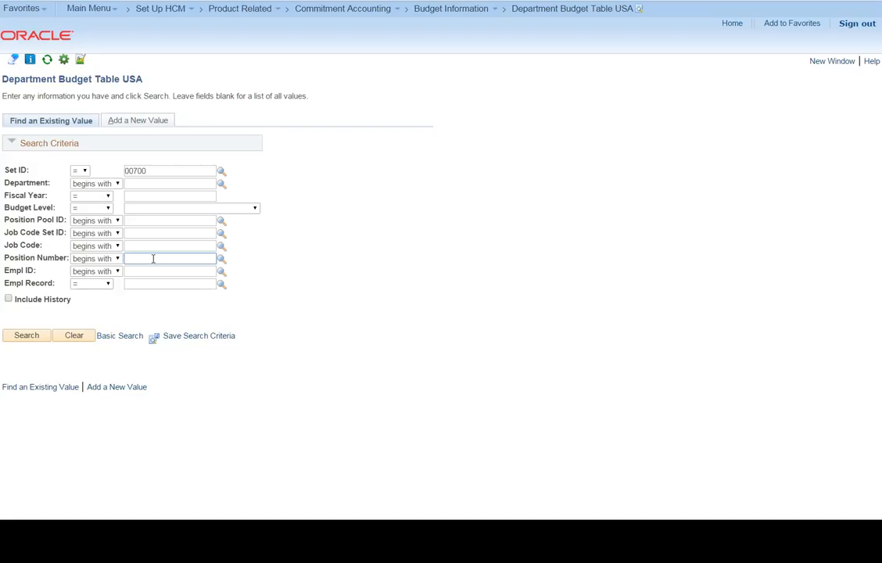
text(100)
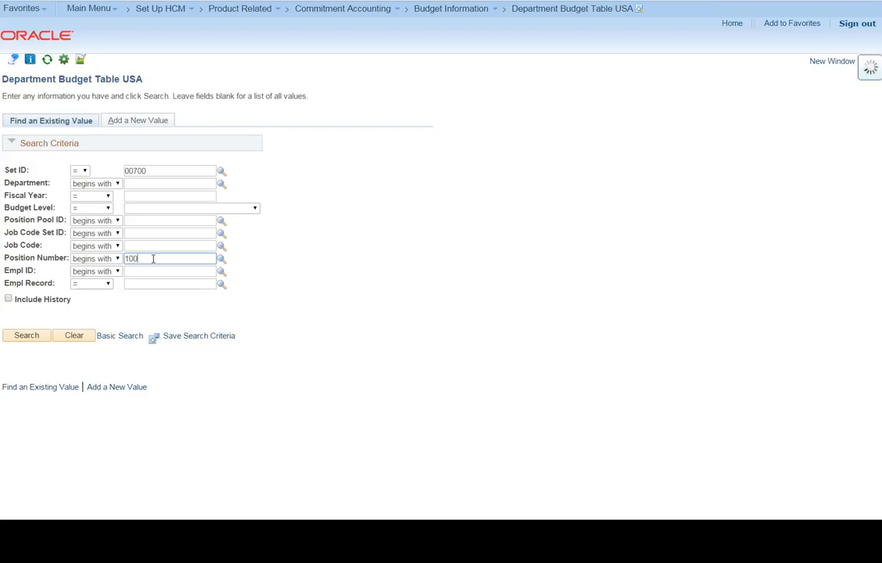
text(72315)
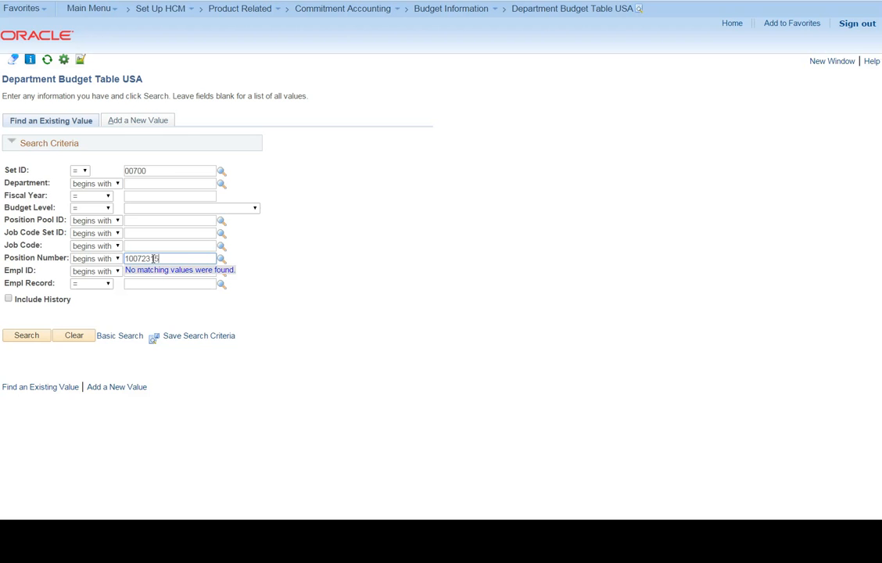
click(26, 335)
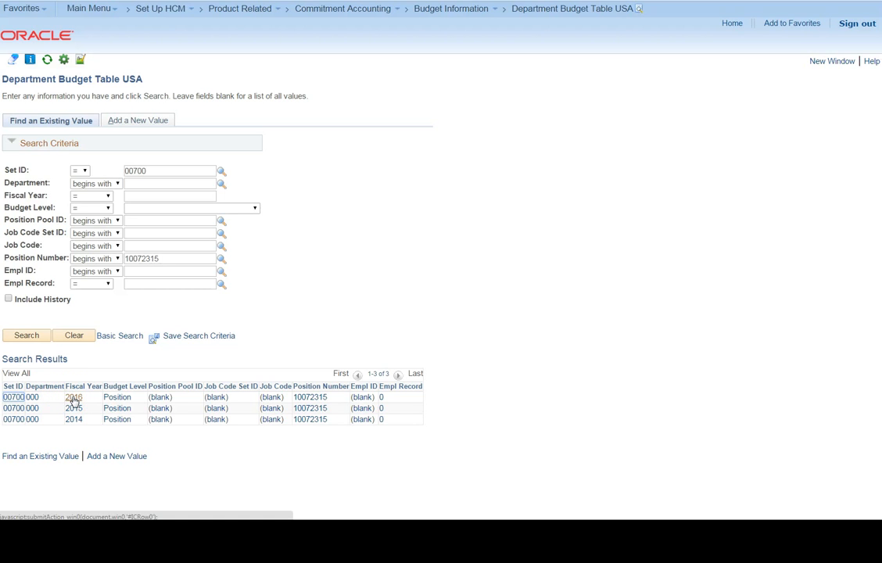
Step: Open the fiscal year 2016 record's budget earnings and add a new level row with effective date 07/01/2015
click(73, 399)
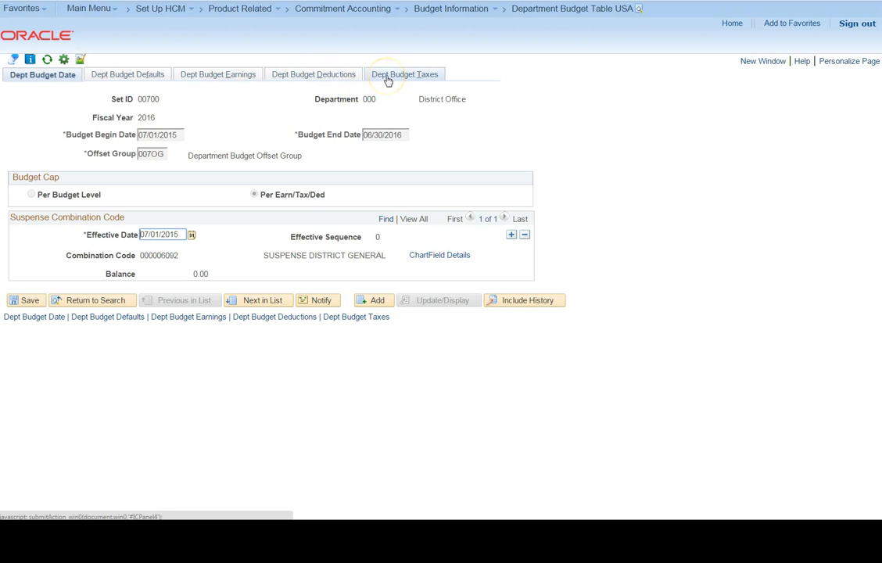
click(212, 77)
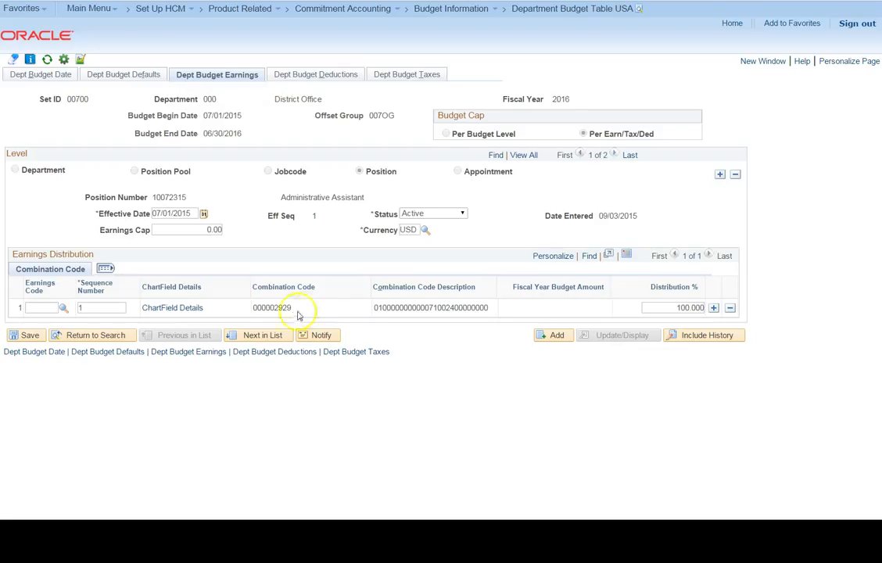
click(719, 175)
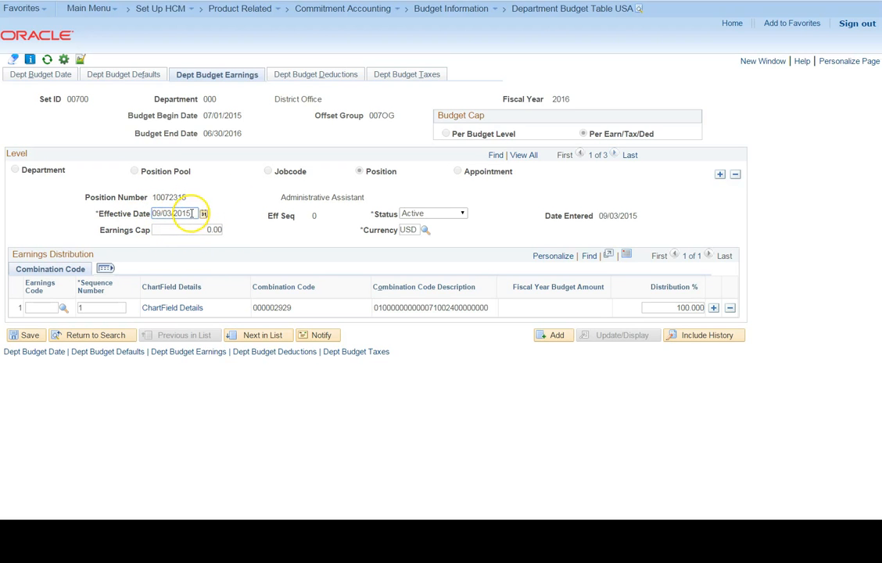
drag(192, 213, 142, 216)
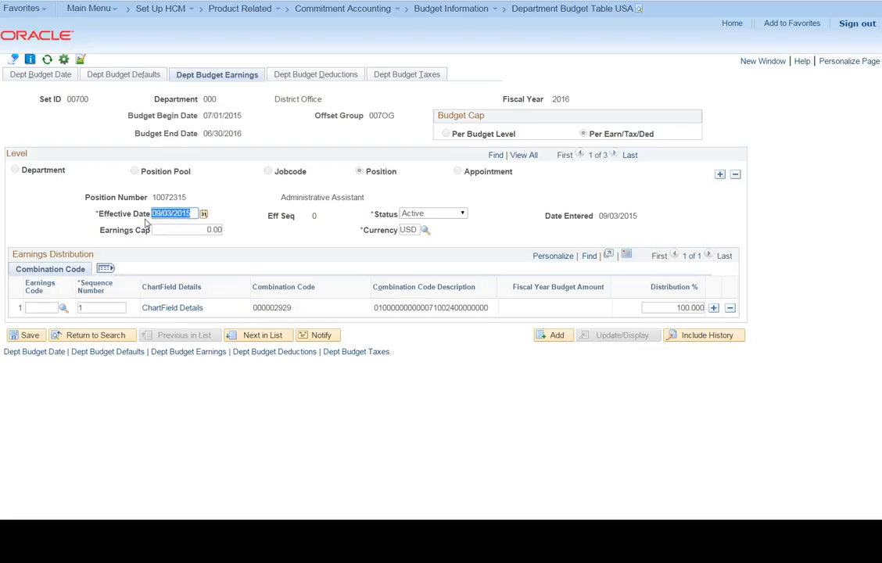
text(07/01/2015)
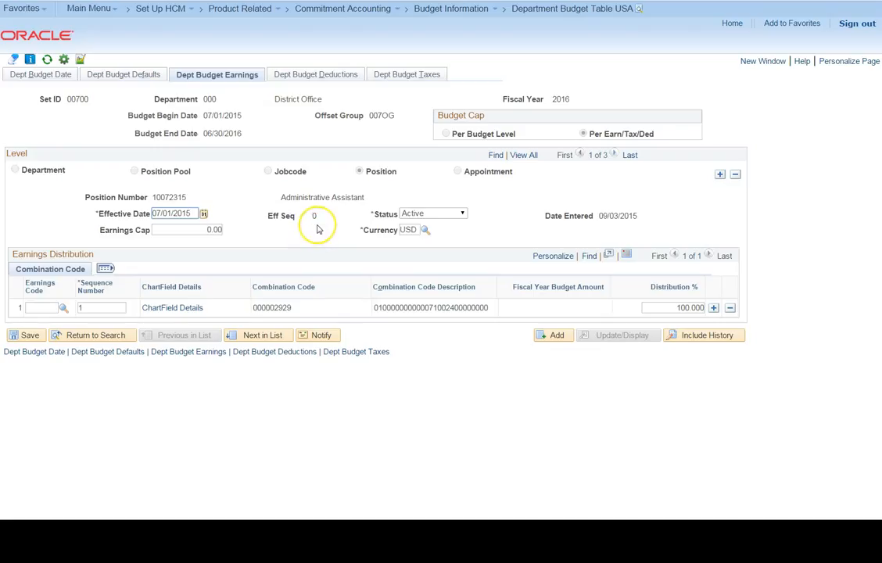
key(Tab)
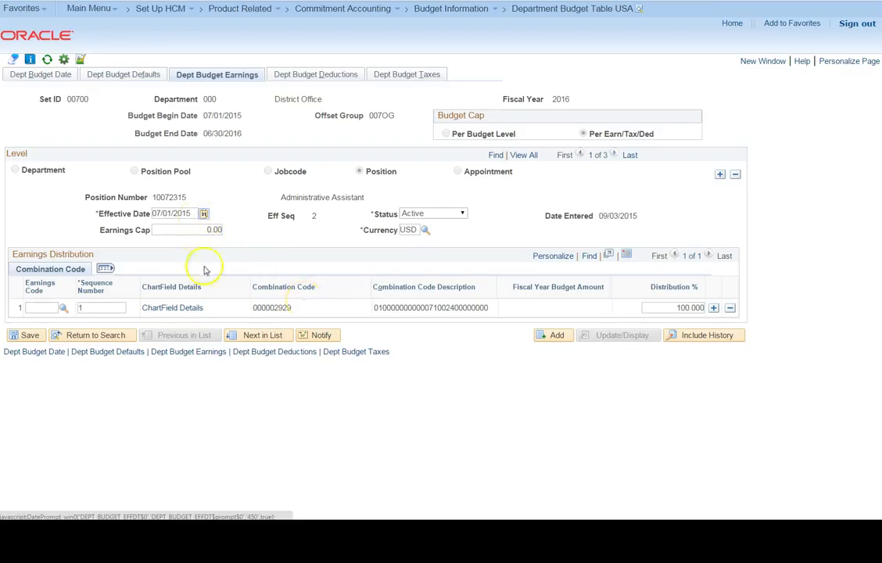
Step: Add a second earnings distribution row with earnings code TIM and sequence number 20
click(714, 309)
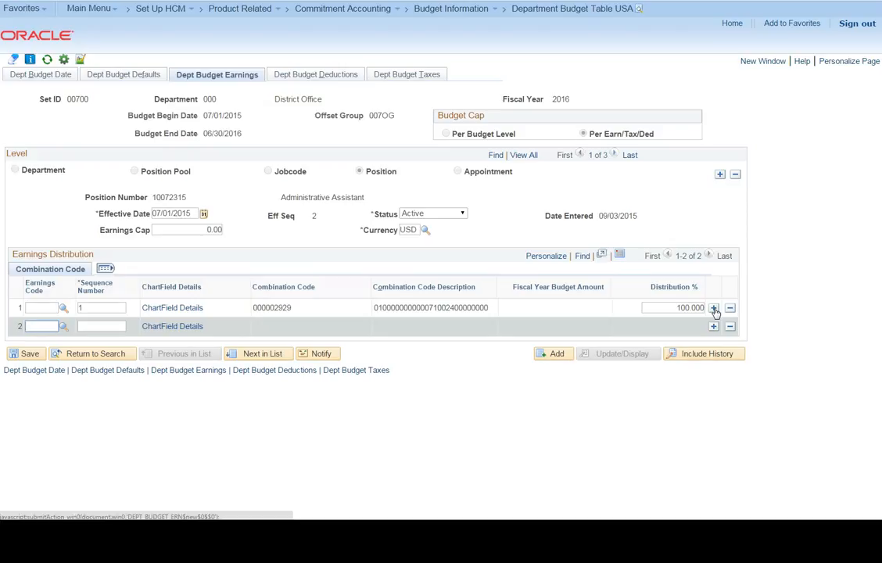
text(TIM)
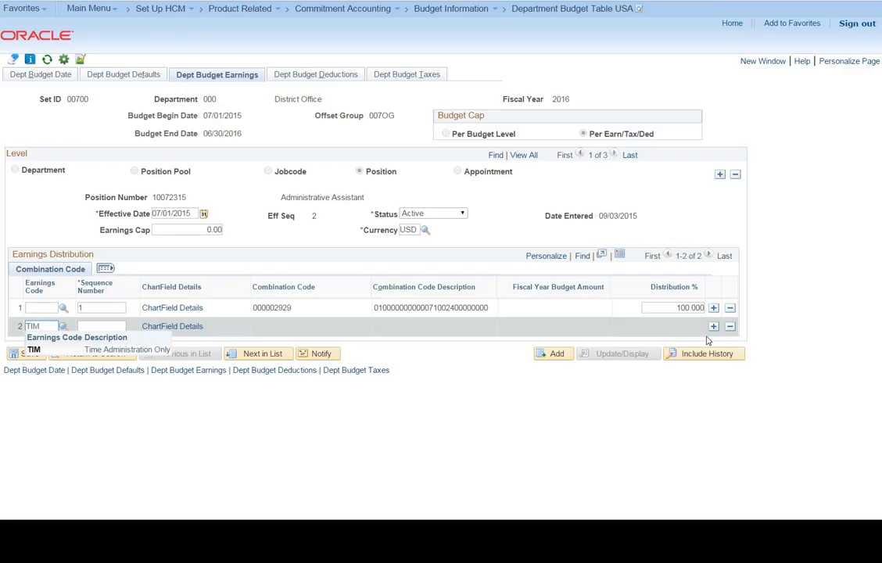
click(104, 327)
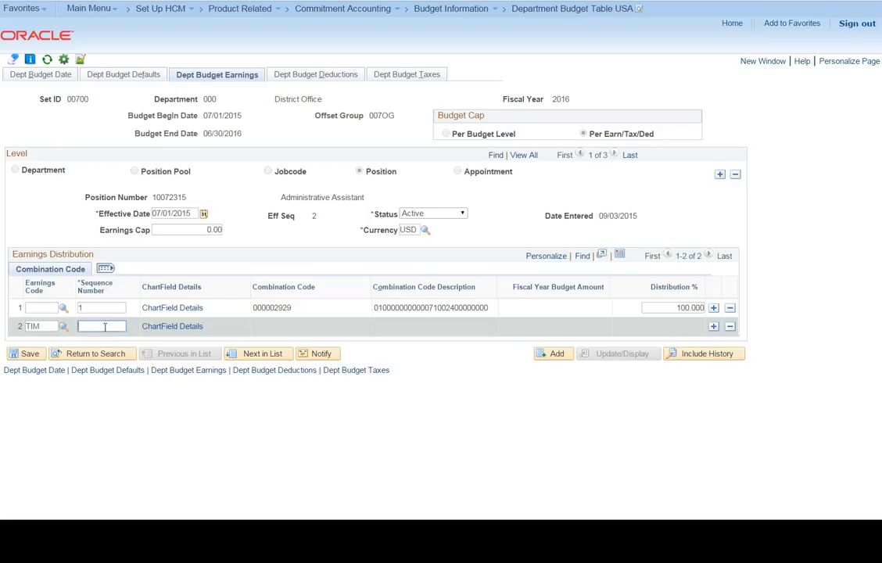
click(83, 327)
text(1)
text(20)
Step: Look up and assign combination code 000002473 to the second earnings row and set its distribution to 100%
click(166, 329)
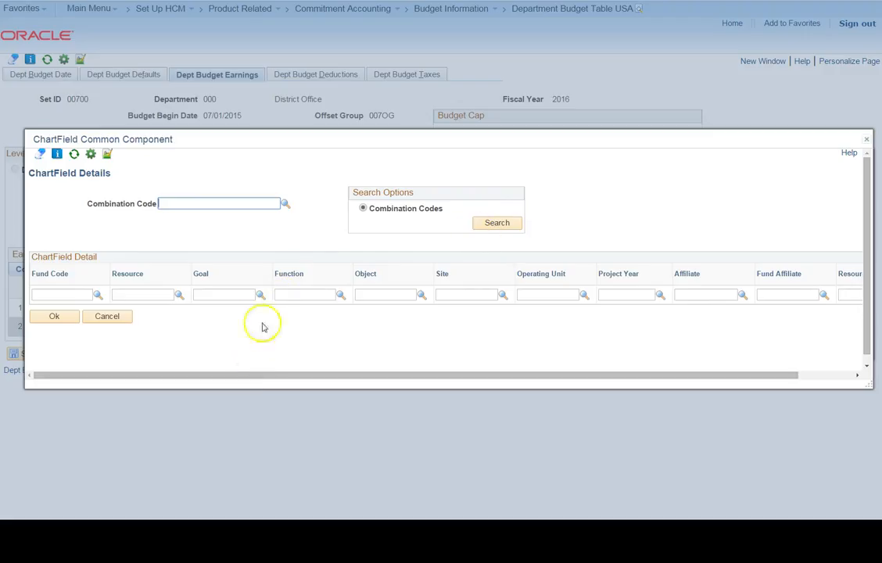
click(286, 205)
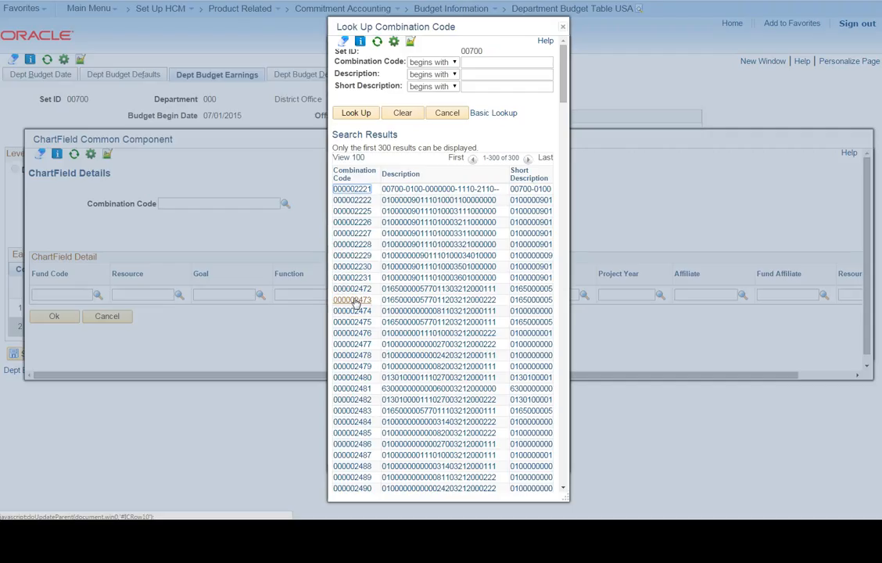
click(354, 301)
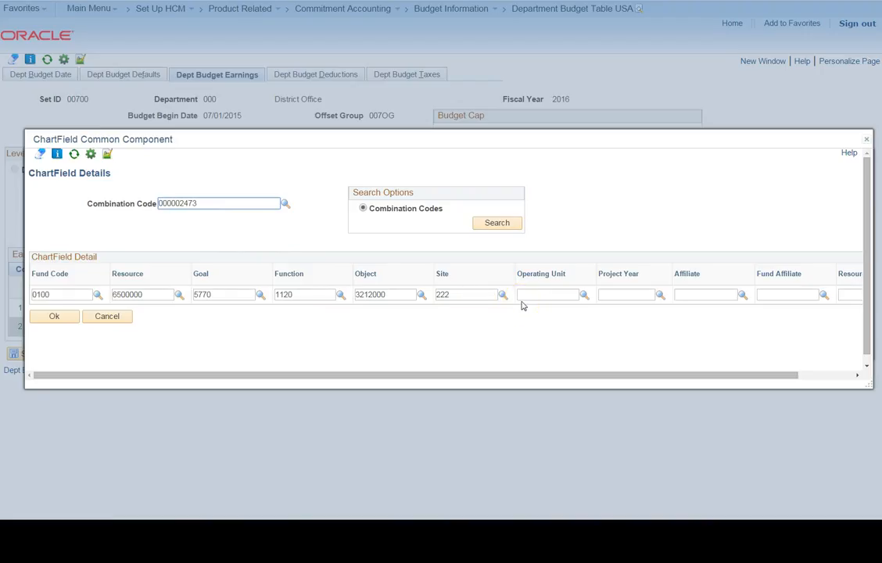
click(47, 323)
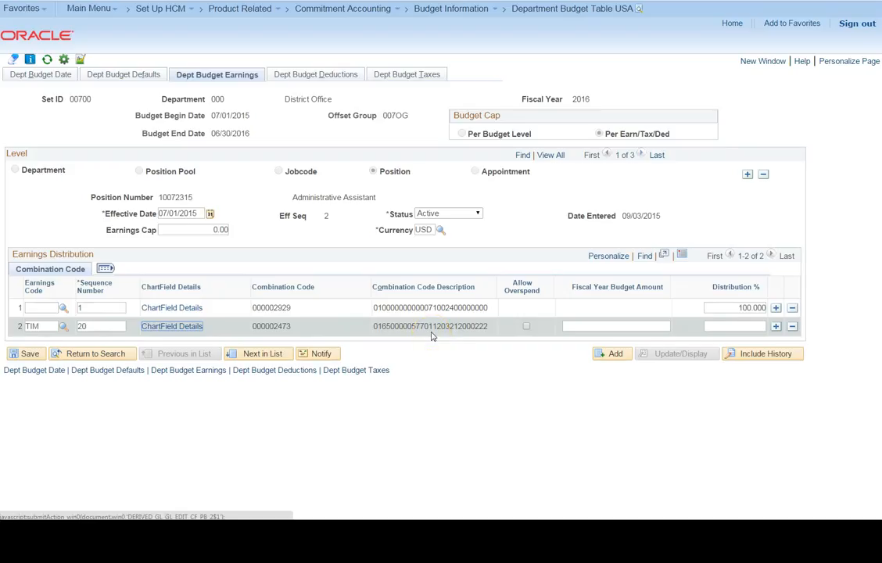
click(716, 328)
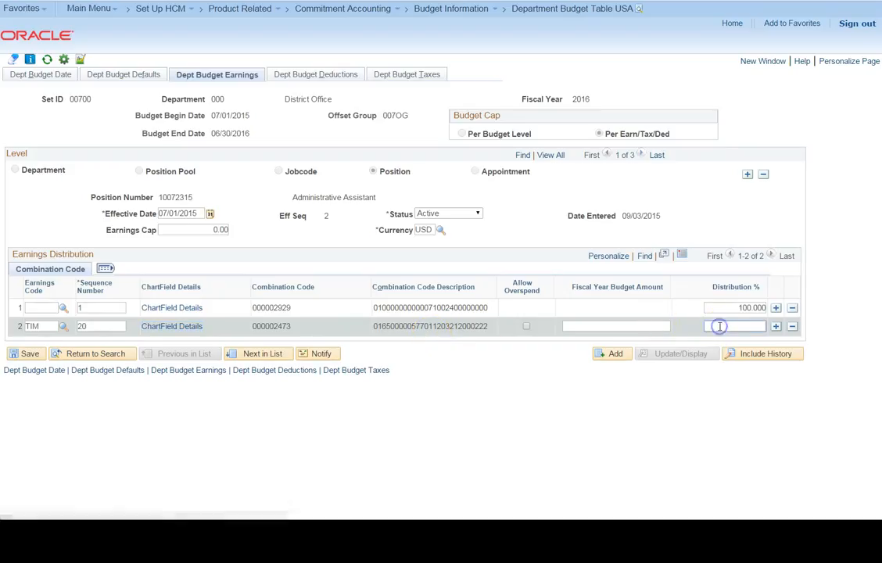
text(100)
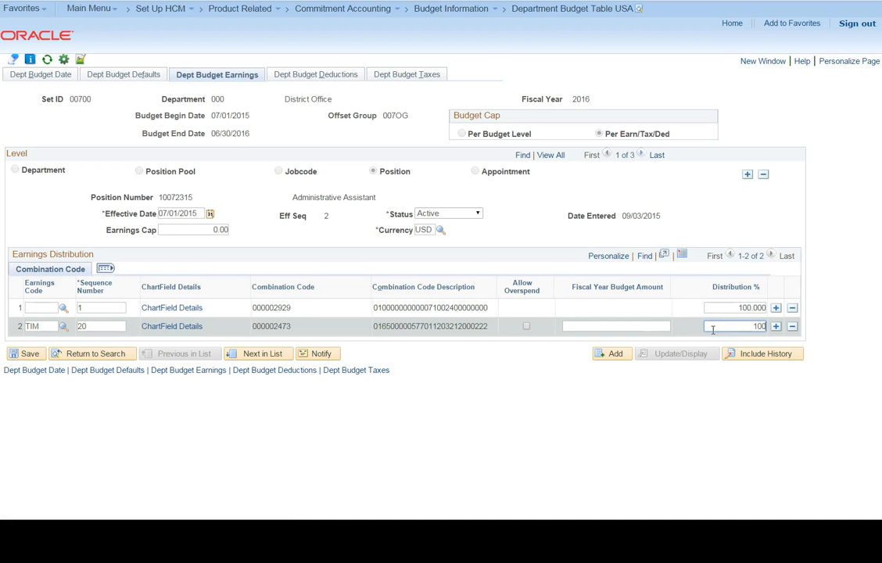
key(Tab)
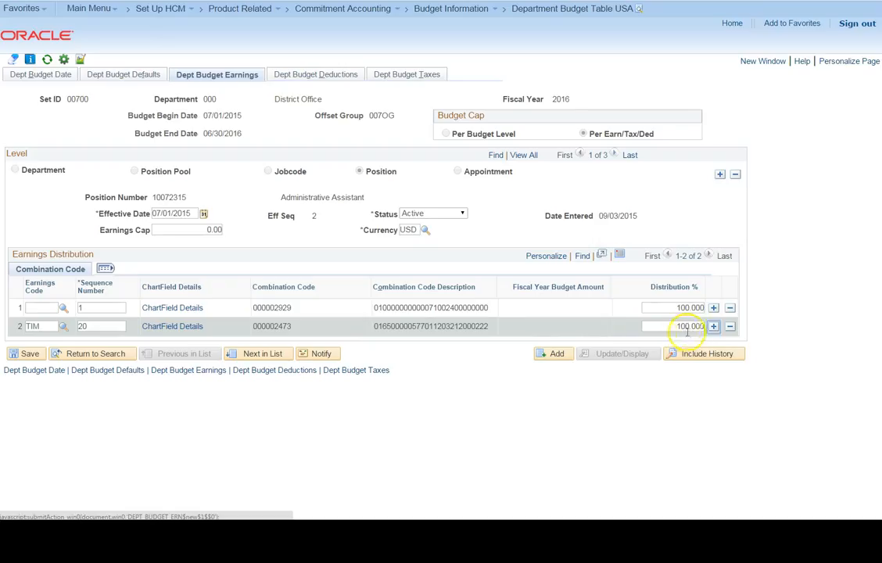
Step: Add a third earnings distribution row with earnings code TIM, sequence number 20 and combination code 000002482
click(714, 326)
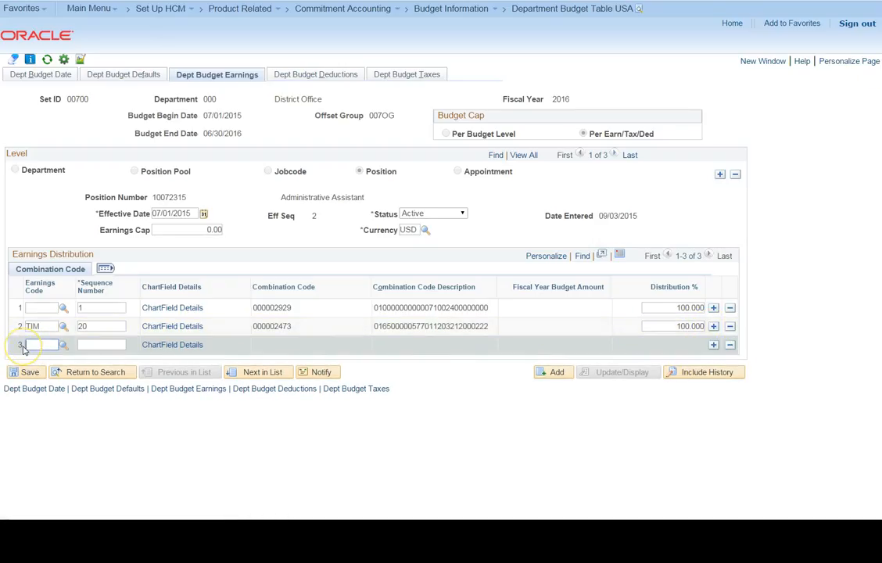
text(TIM)
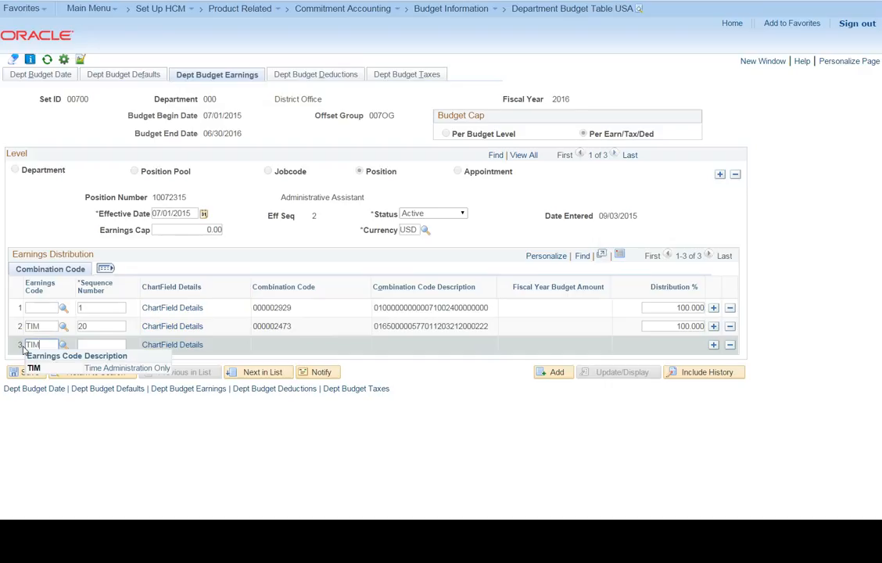
click(91, 345)
text(20)
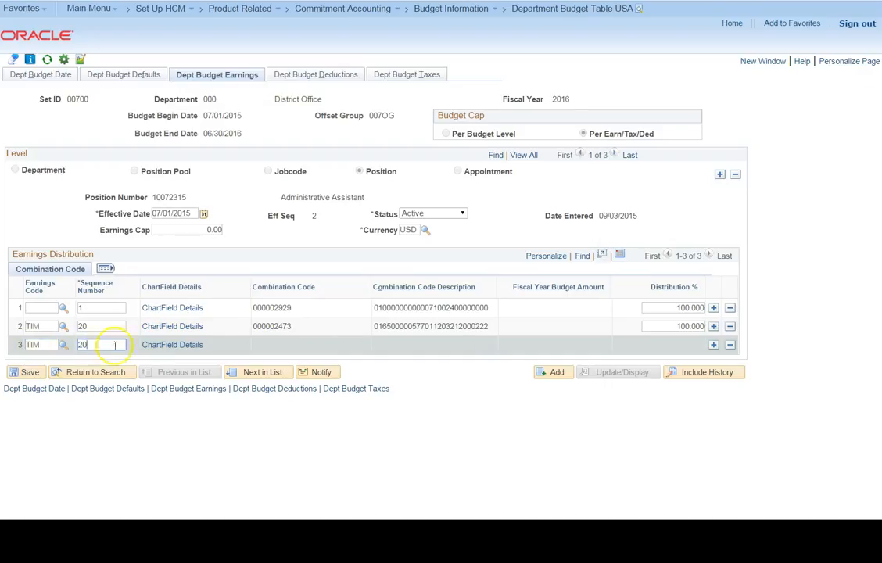
click(178, 345)
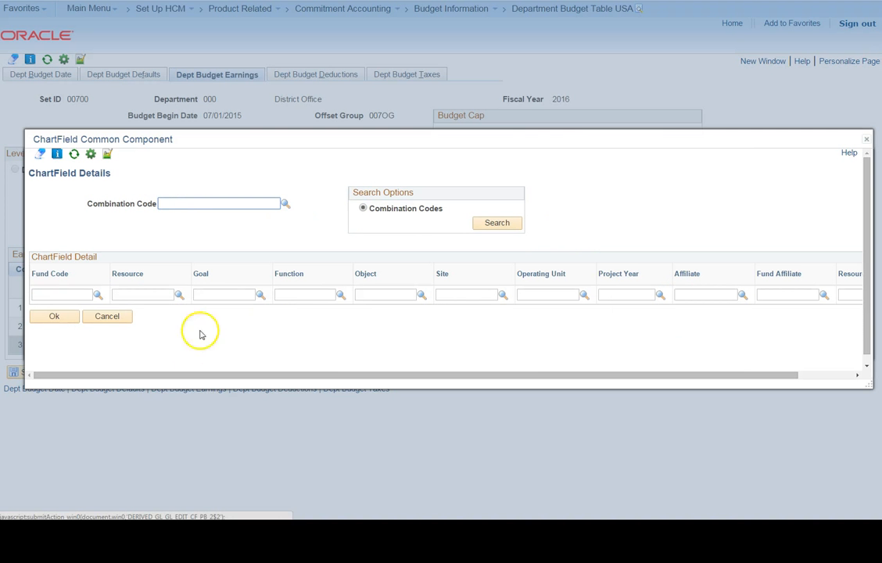
click(284, 204)
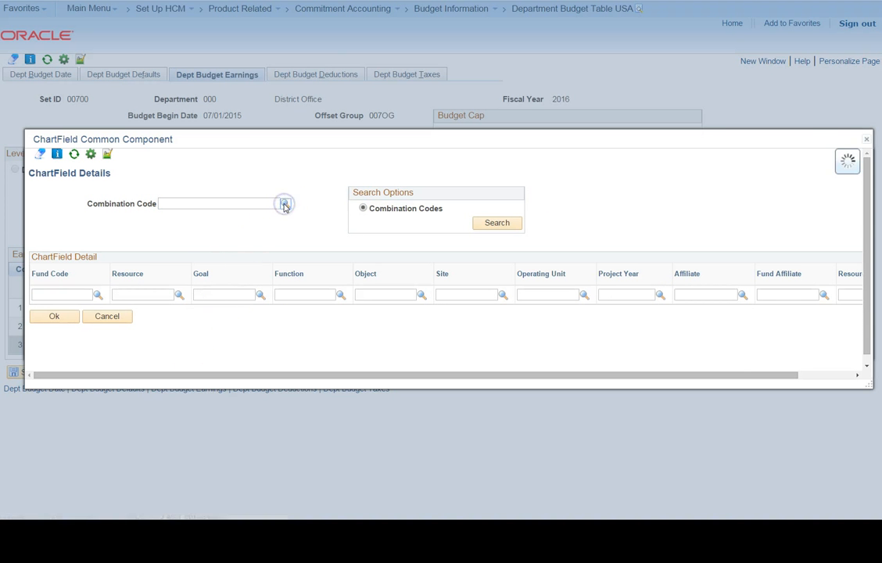
click(362, 402)
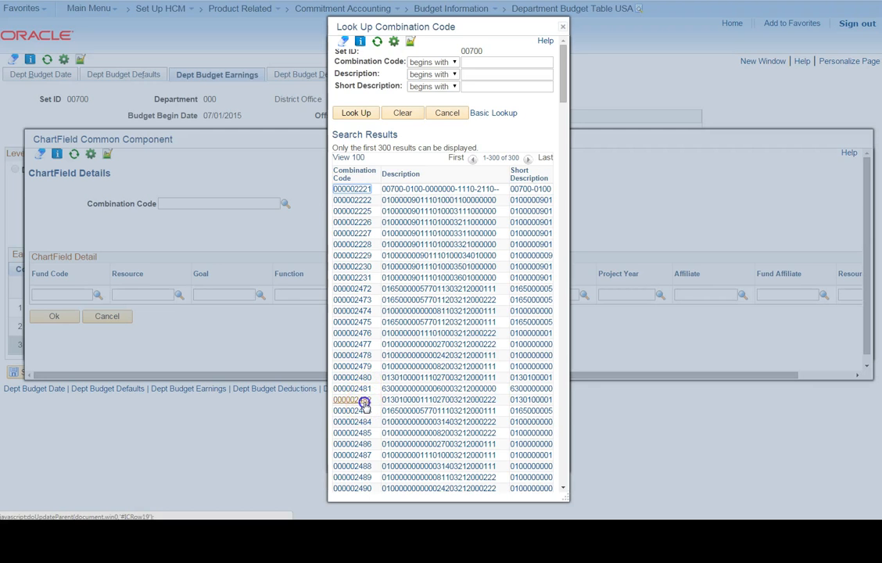
click(37, 318)
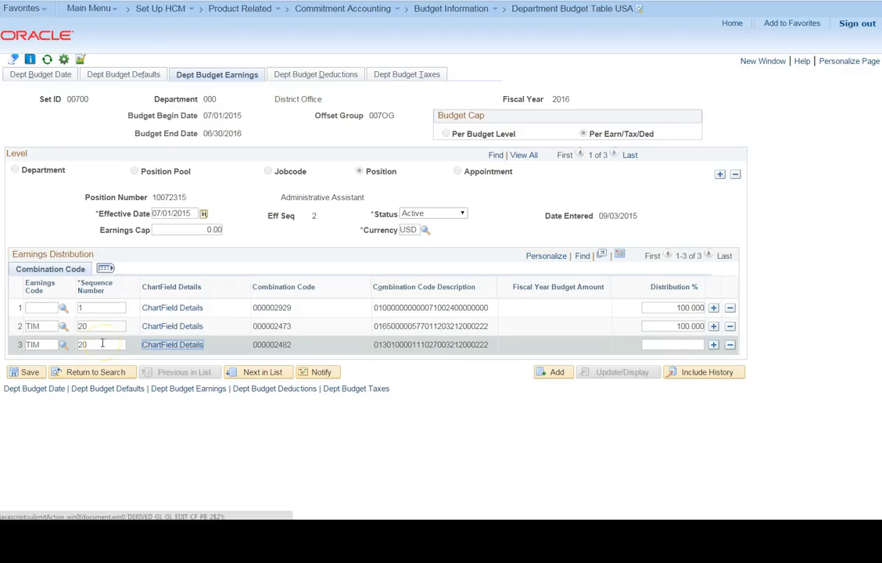
Step: Split the TIM distribution, setting the second earnings row to 1% and the third to 99%
double_click(677, 326)
text(1)
key(Tab)
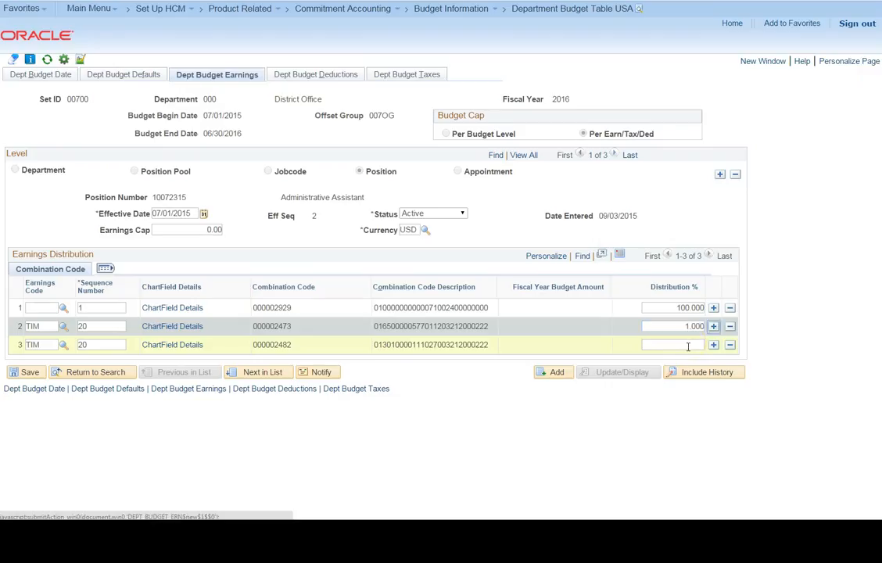
click(688, 345)
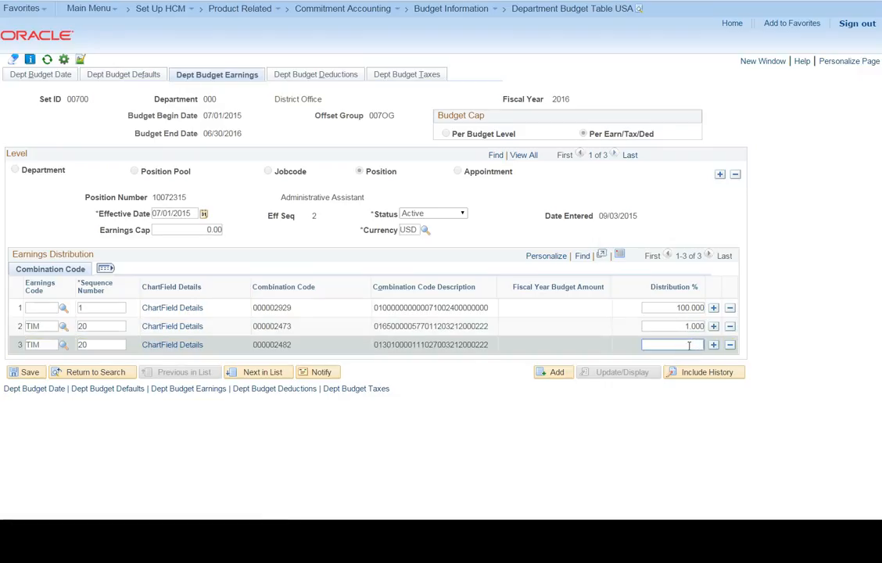
key(Tab)
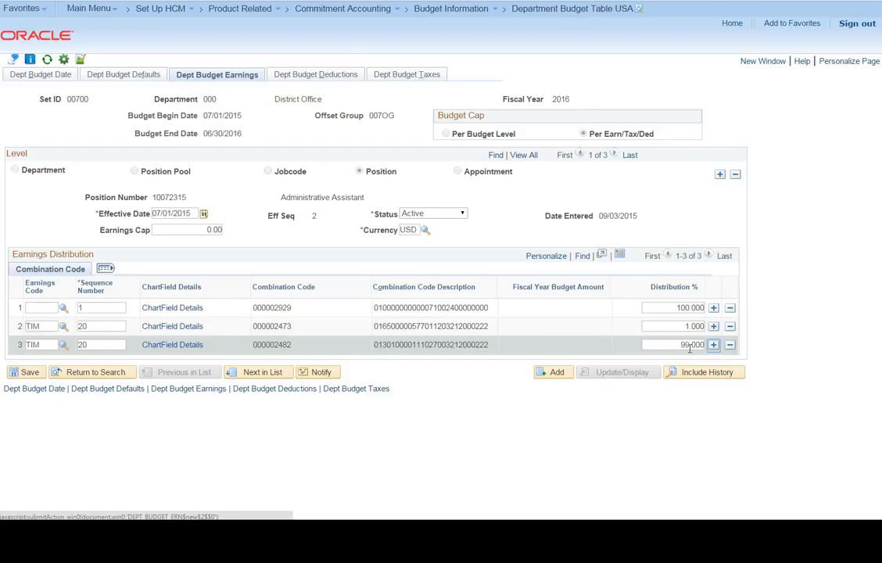
Step: Check the position's budget deductions and taxes, and save the department budget from the earnings page
click(340, 77)
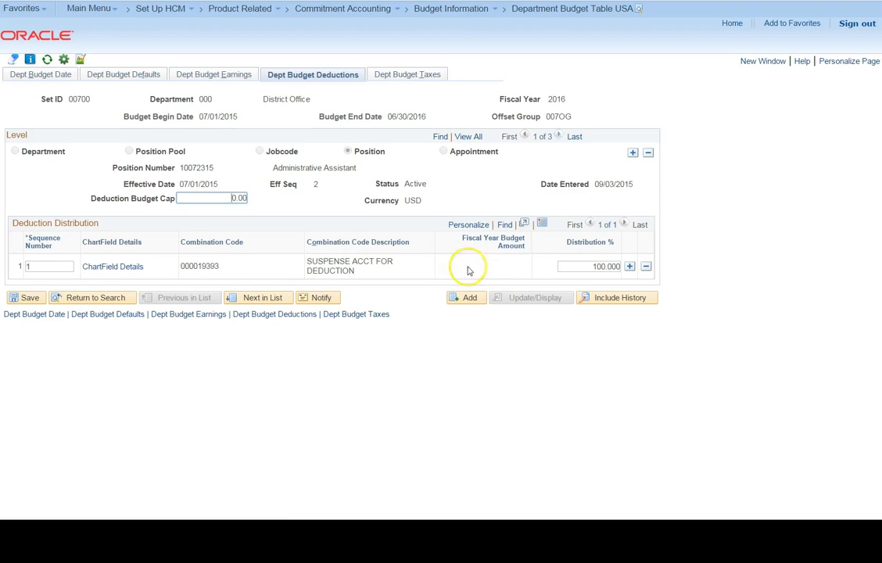
click(428, 73)
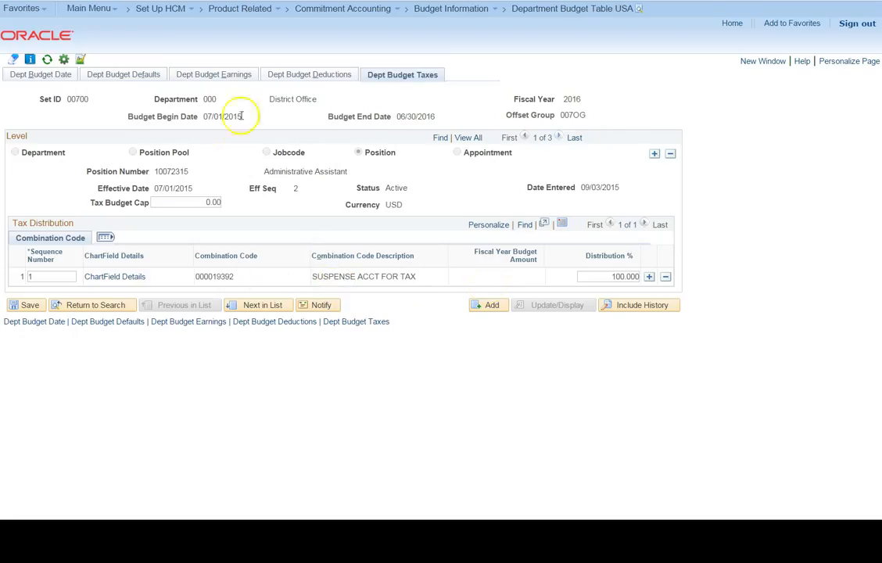
click(240, 75)
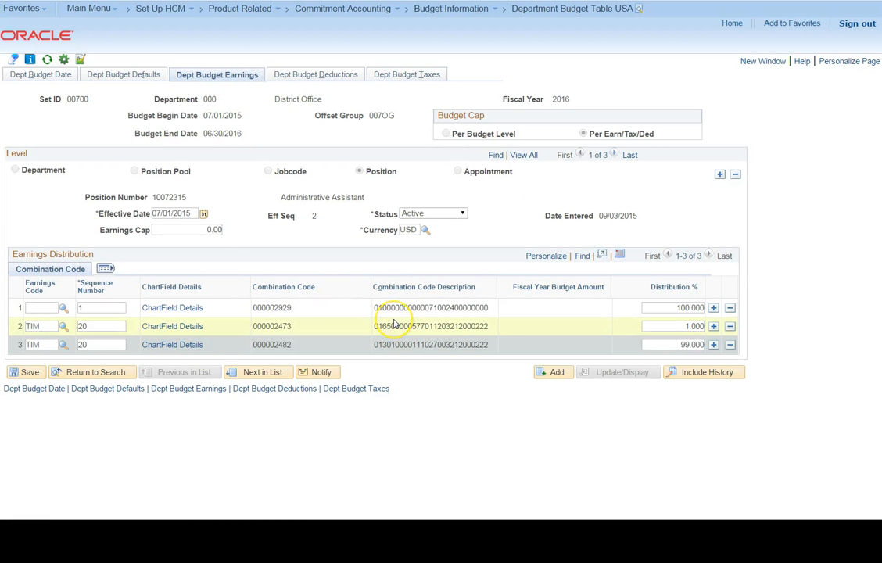
click(219, 211)
click(220, 211)
click(35, 373)
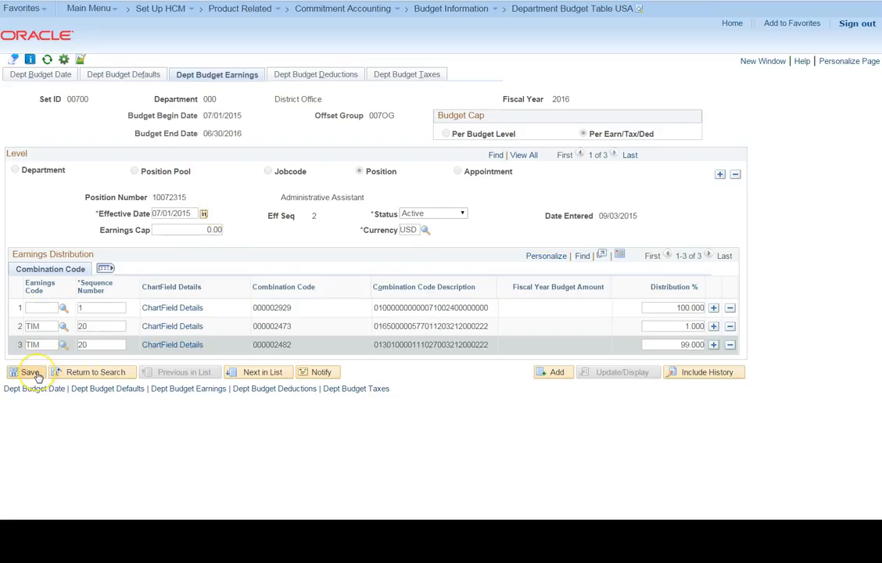
click(34, 373)
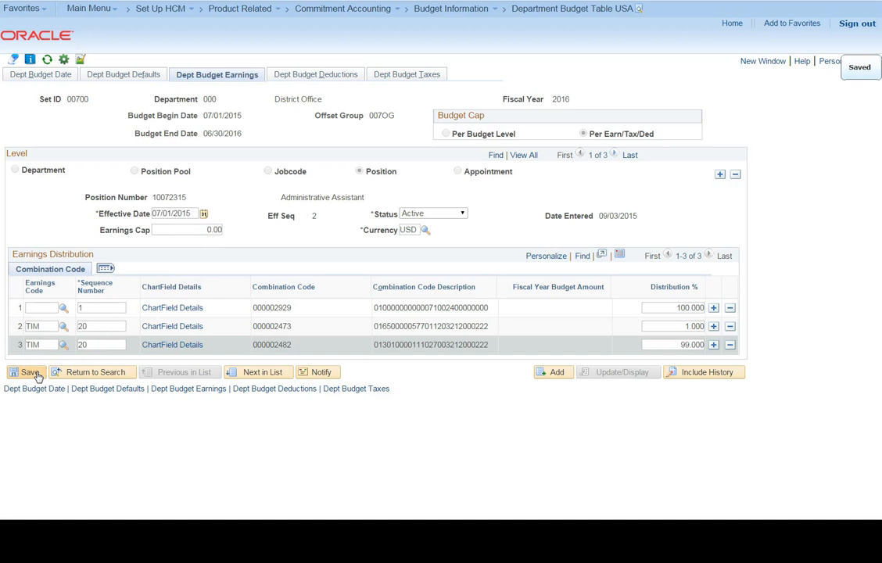